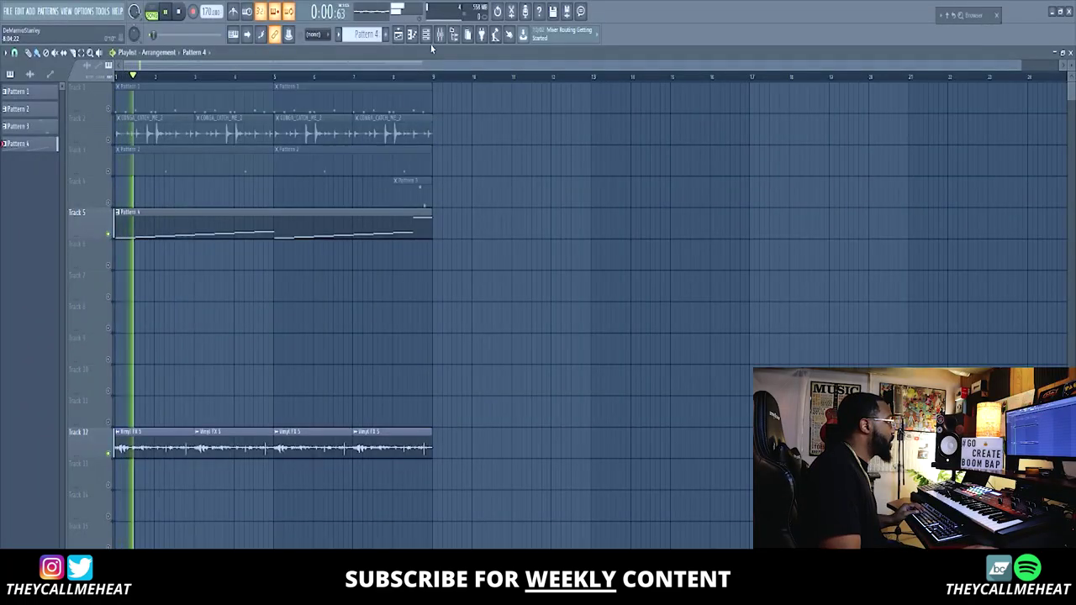
# Raise the two Sakura notes just before bar 5 in Pattern 5 by one octave.
pyautogui.press('F9')
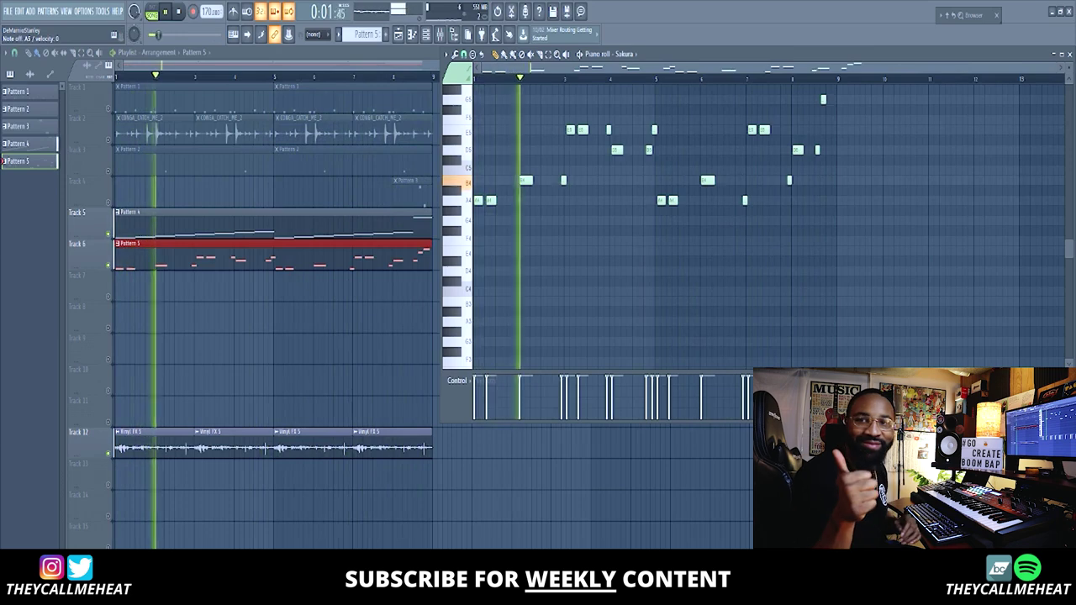
pyautogui.scroll(3, 883, 282)
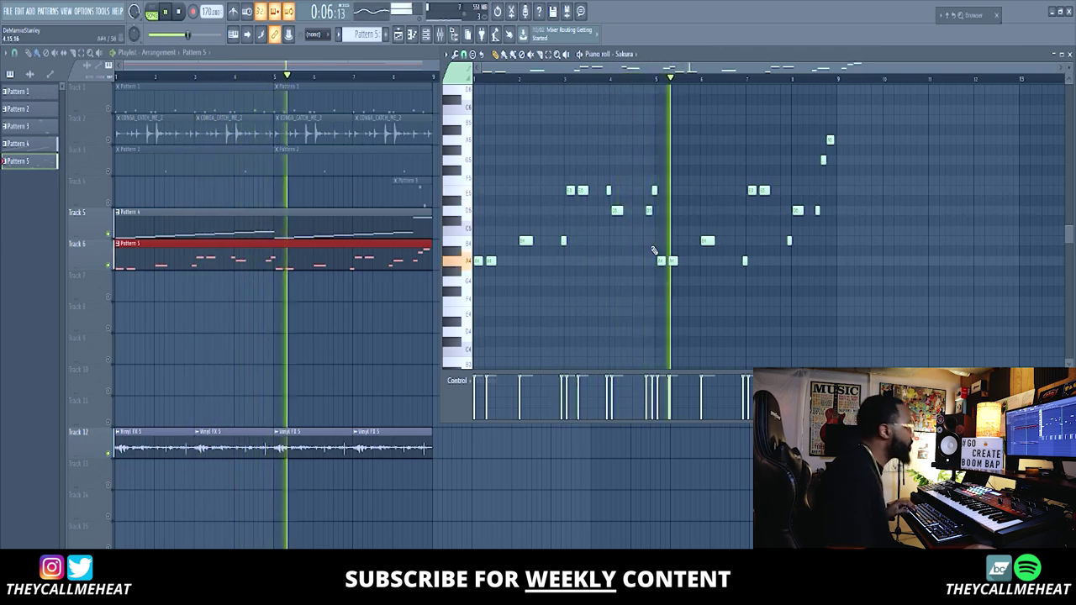
pyautogui.moveTo(670, 213); pyautogui.dragTo(643, 182)
pyautogui.hotkey('ctrl', 'Up')
pyautogui.hotkey('ctrl', 'Up')
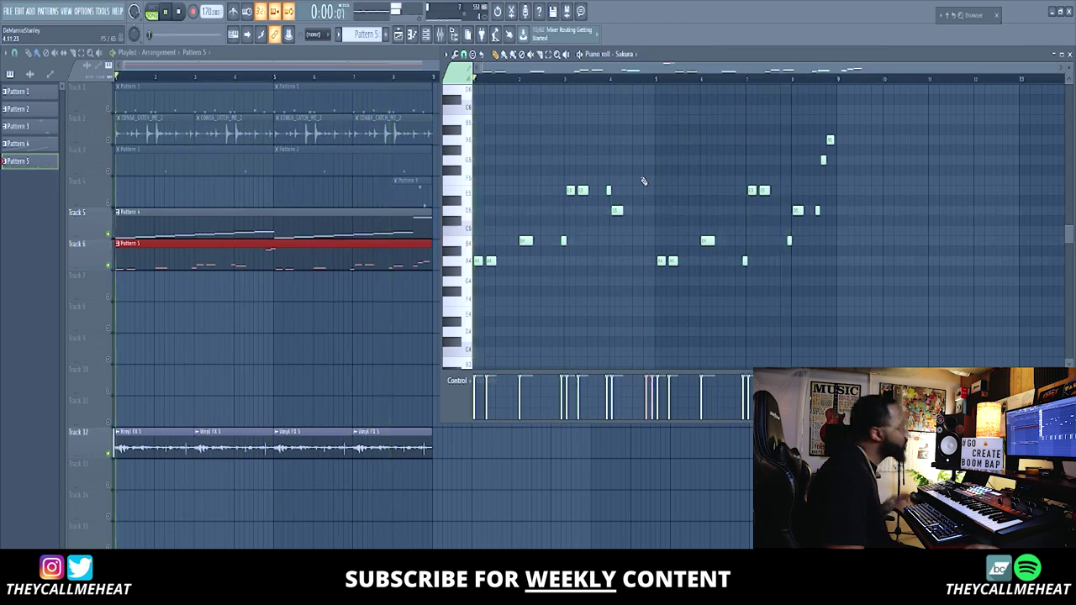
pyautogui.scroll(4, 668, 202)
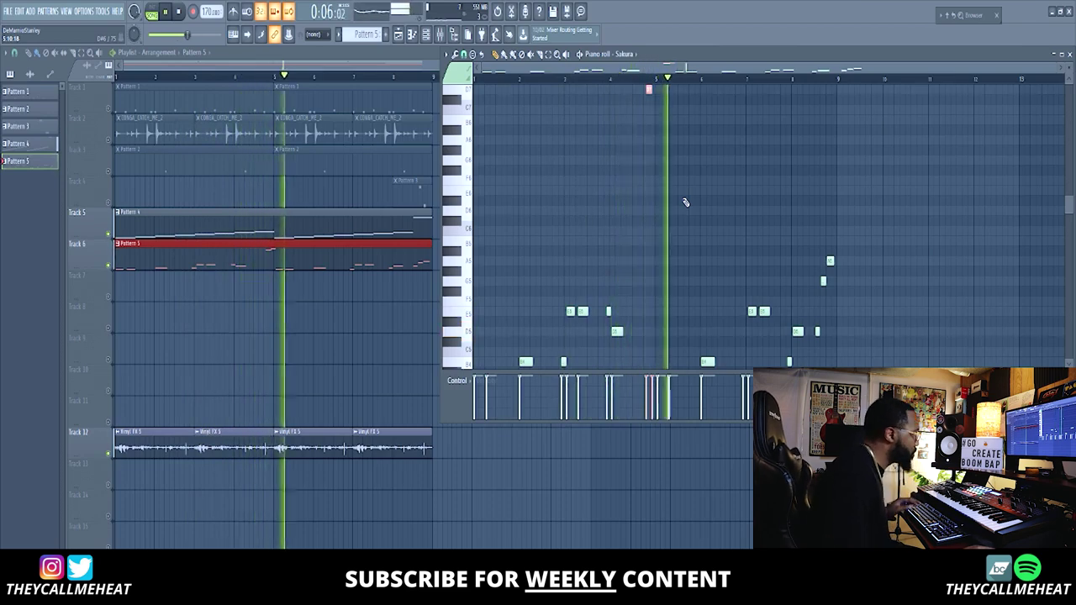
pyautogui.scroll(2, 684, 205)
pyautogui.hotkey('ctrl', 'Down')
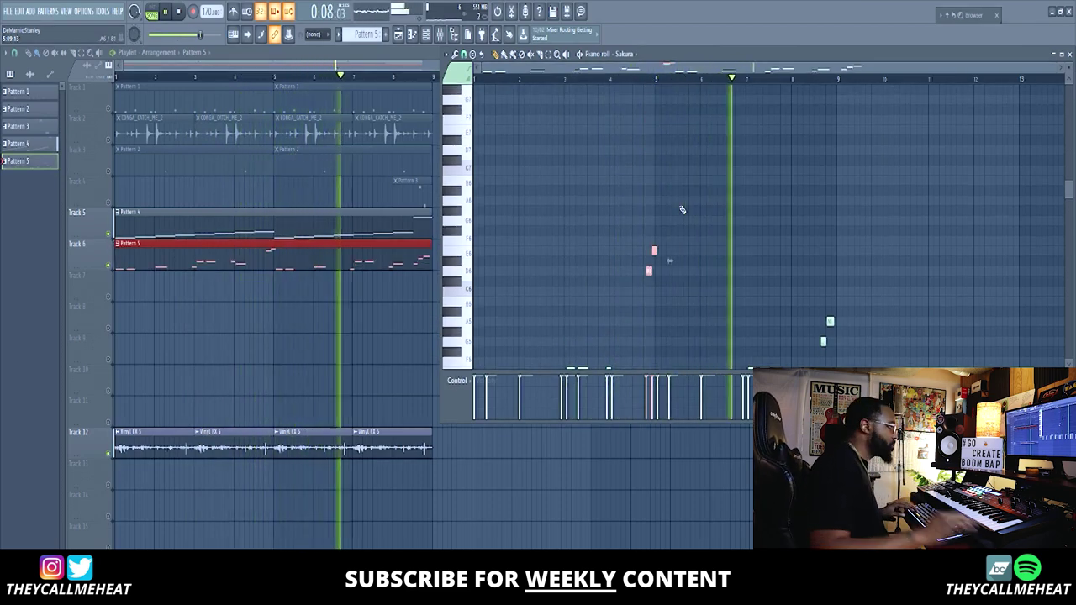
pyautogui.press('space')
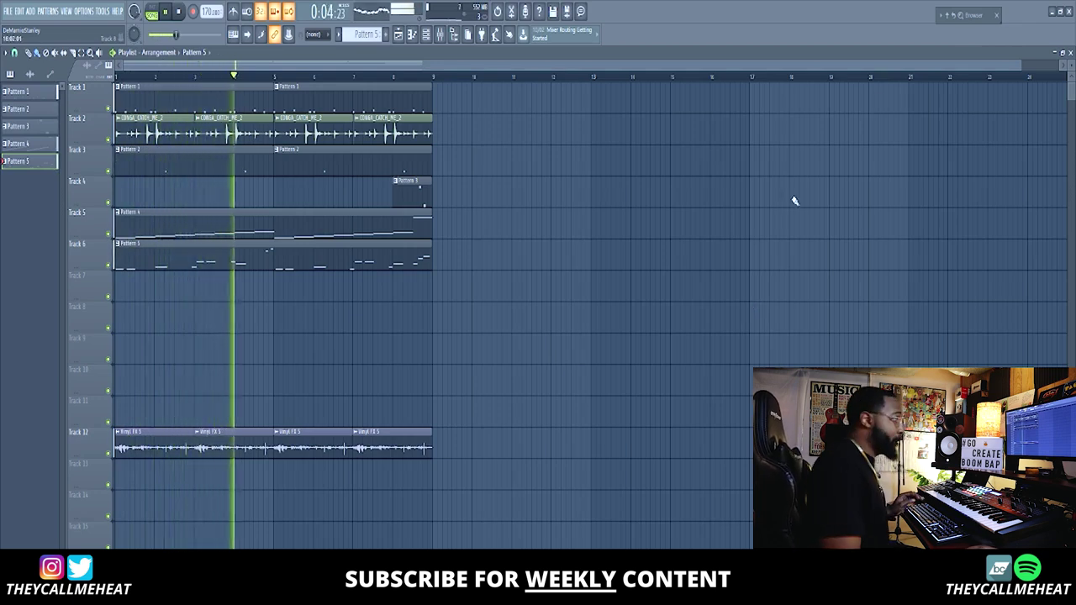
# Collapse the Vinyl FX sample folder in the browser.
pyautogui.moveTo(977, 18)
pyautogui.click(895, 288)
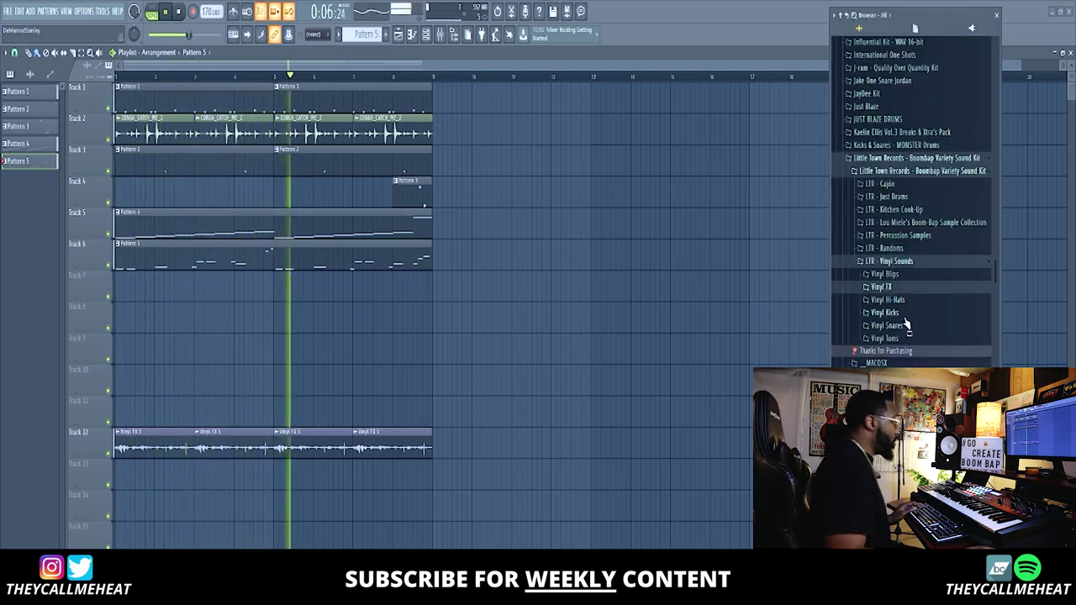
# Lengthen the two Sakura notes just before bar 5 in Pattern 5 and lower them by one octave.
pyautogui.doubleClick(399, 257)
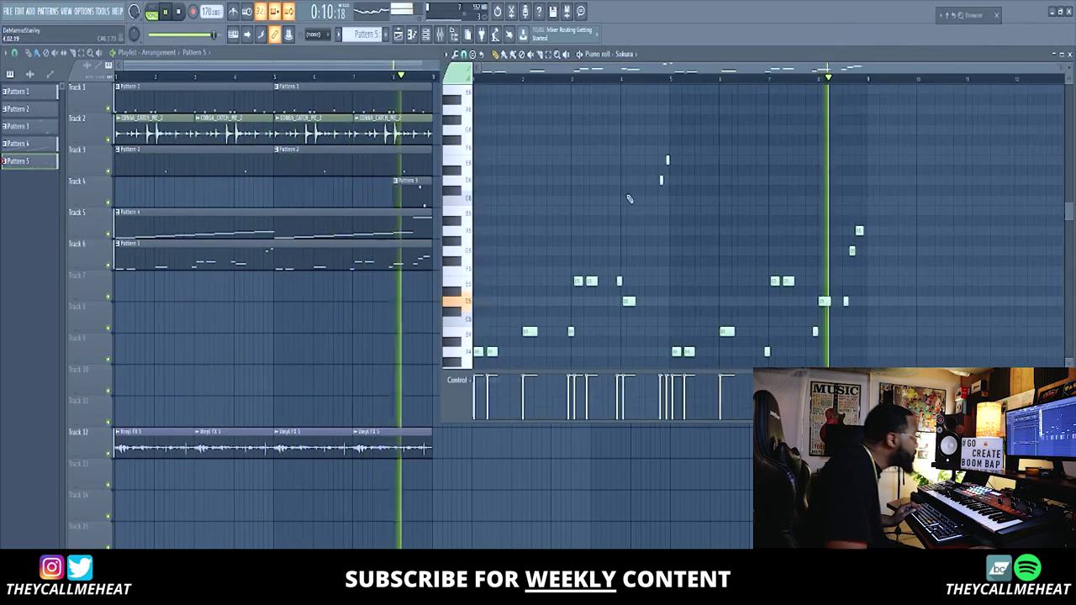
pyautogui.moveTo(681, 183); pyautogui.dragTo(660, 156)
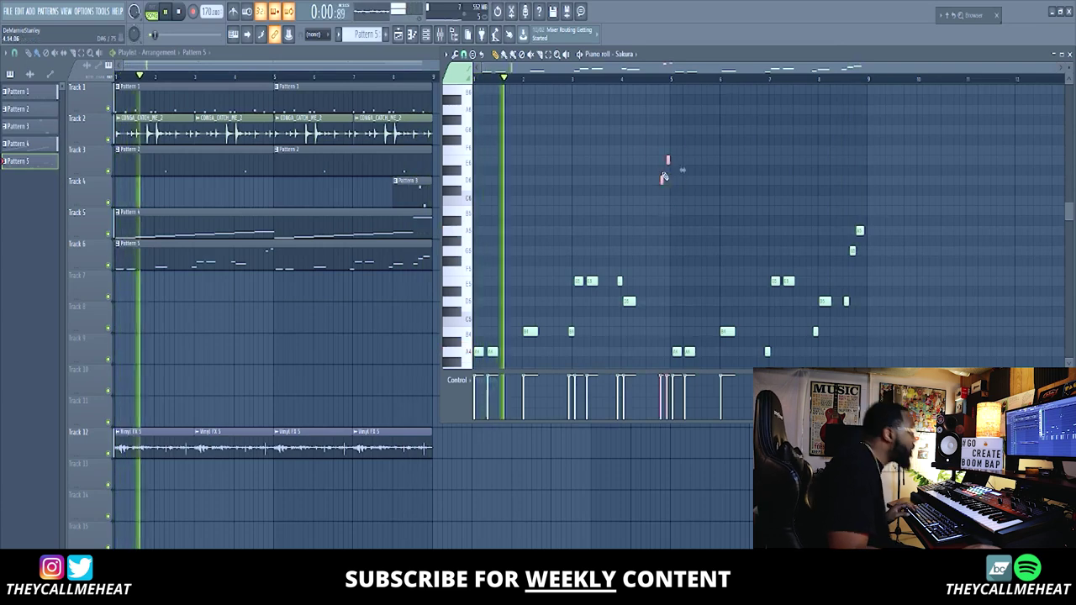
pyautogui.scroll(4, 667, 168)
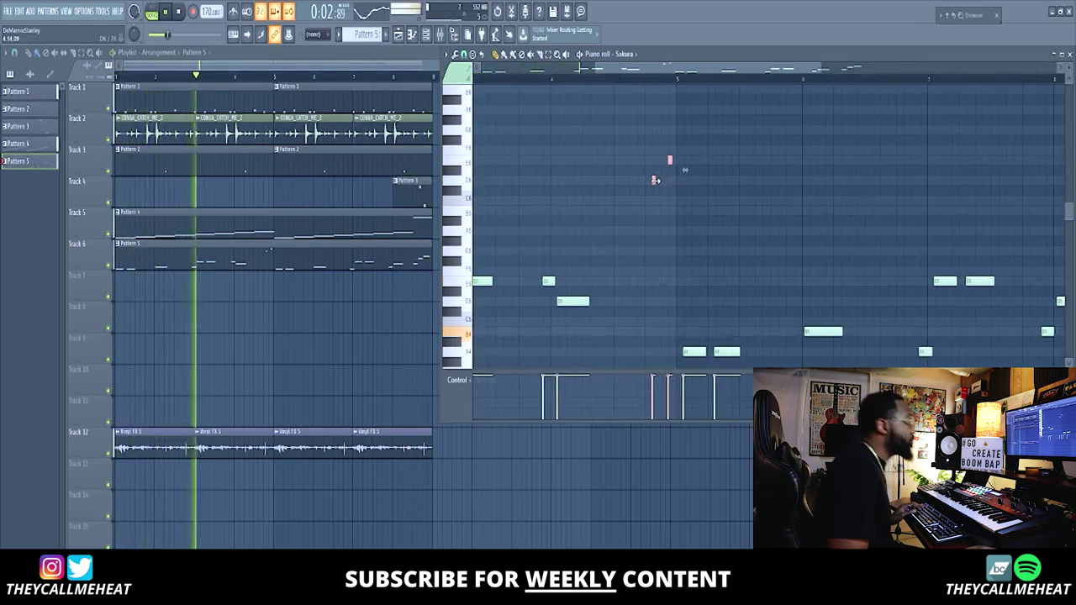
pyautogui.click(720, 154)
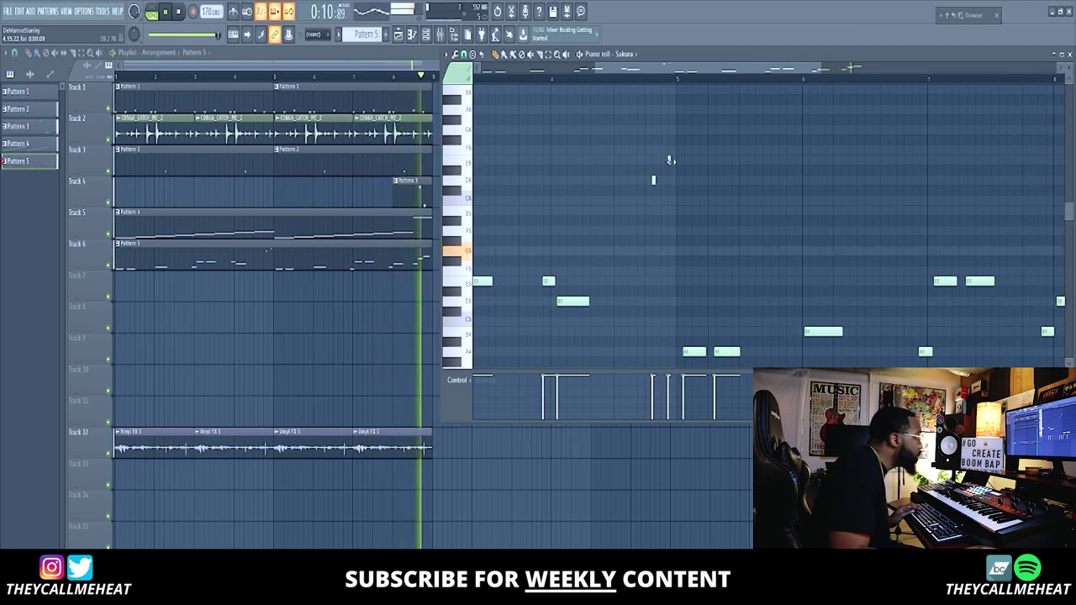
pyautogui.moveTo(593, 126); pyautogui.dragTo(711, 213)
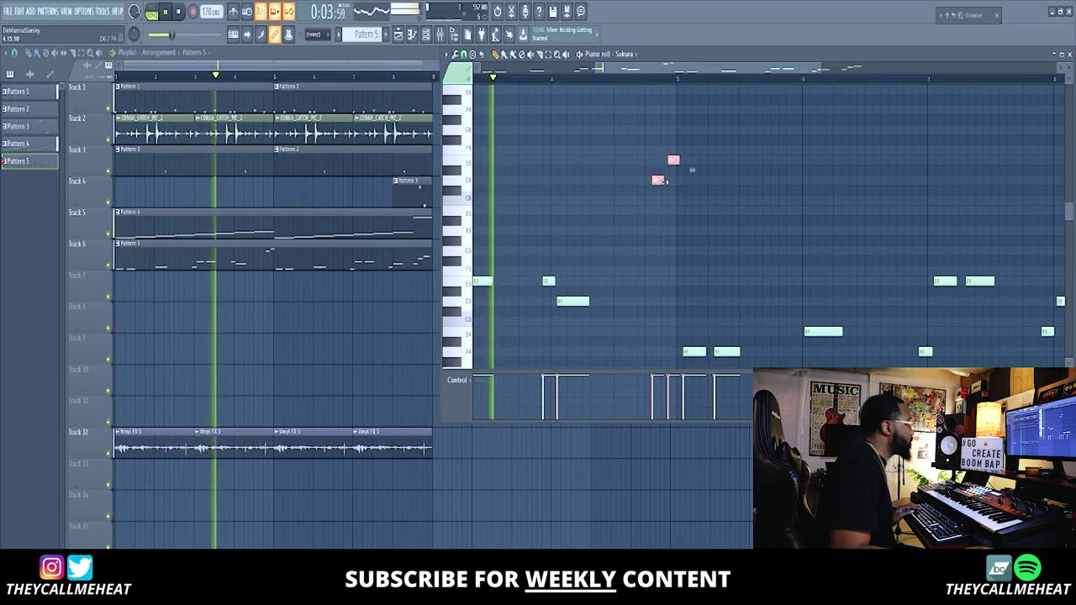
pyautogui.hotkey('ctrl', 'Down')
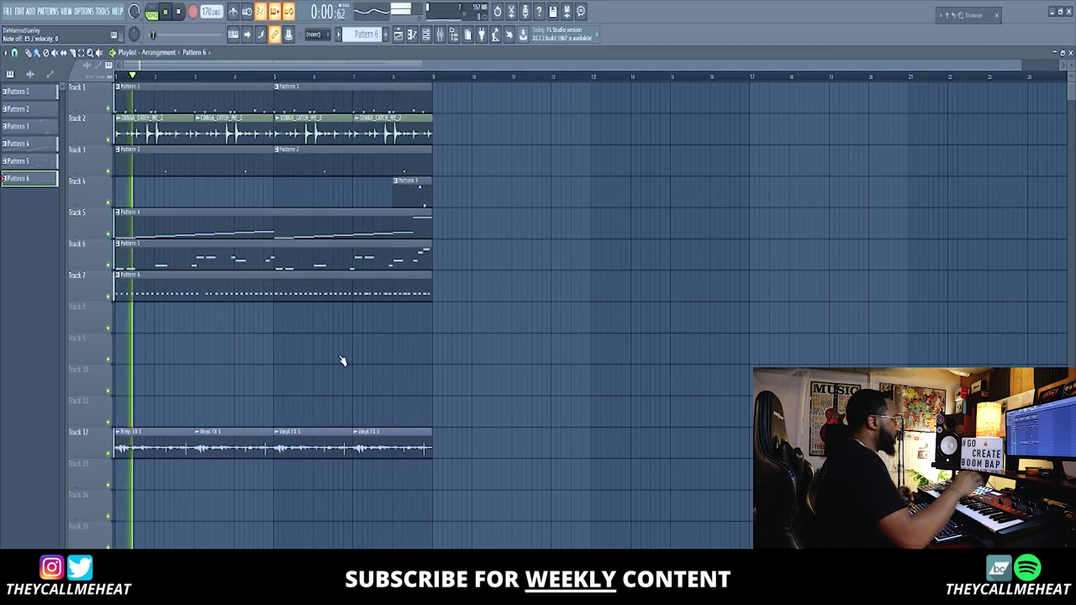
# Review the hi-hat notes of Pattern 6 in the piano roll, and close the piano roll and Channel rack.
pyautogui.doubleClick(187, 299)
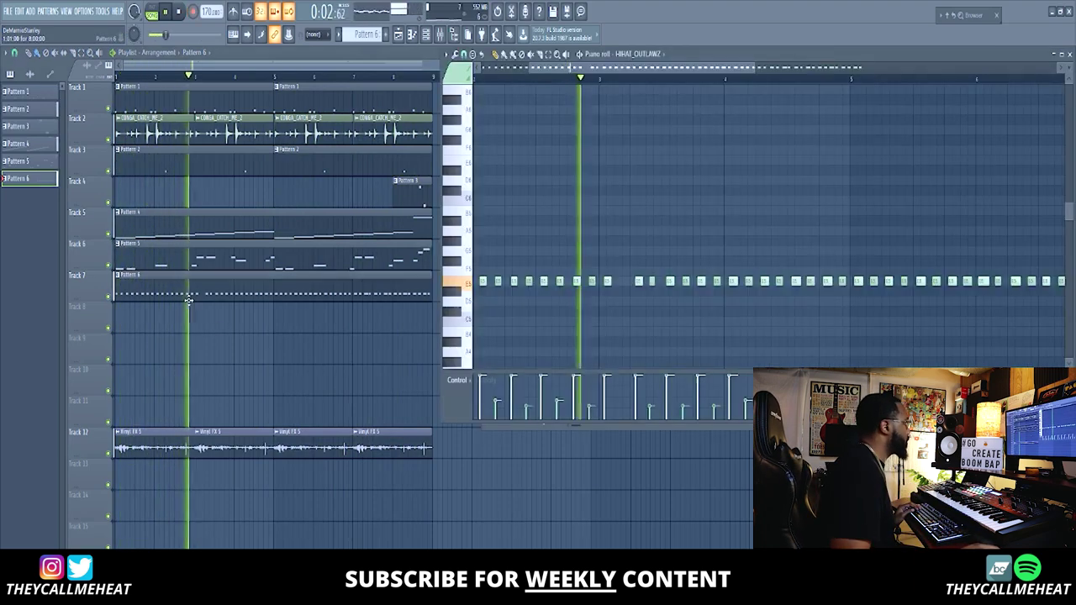
pyautogui.scroll(-2, 682, 81)
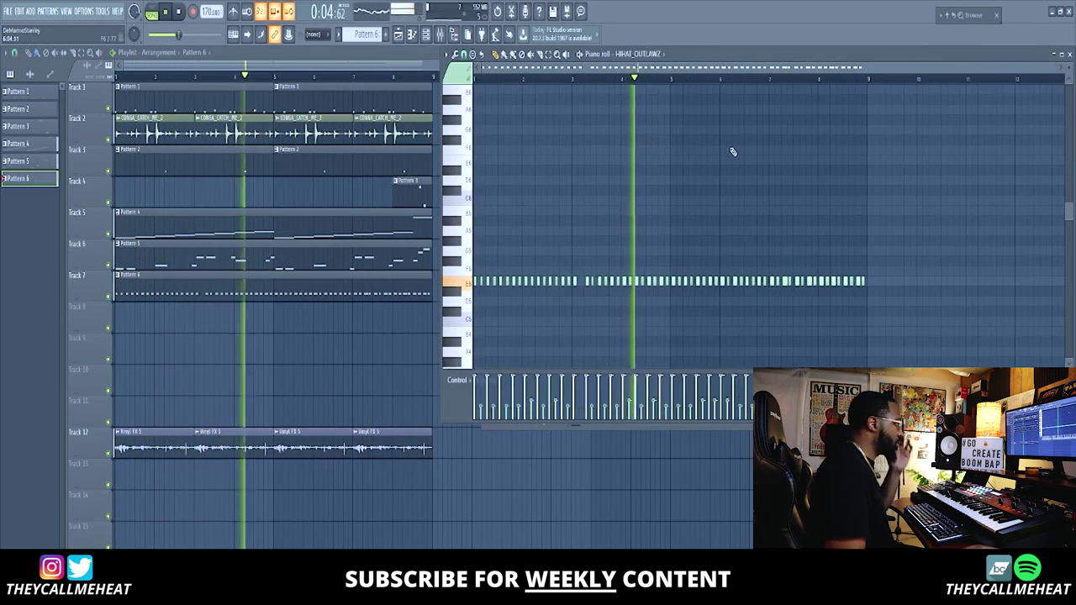
pyautogui.click(1069, 54)
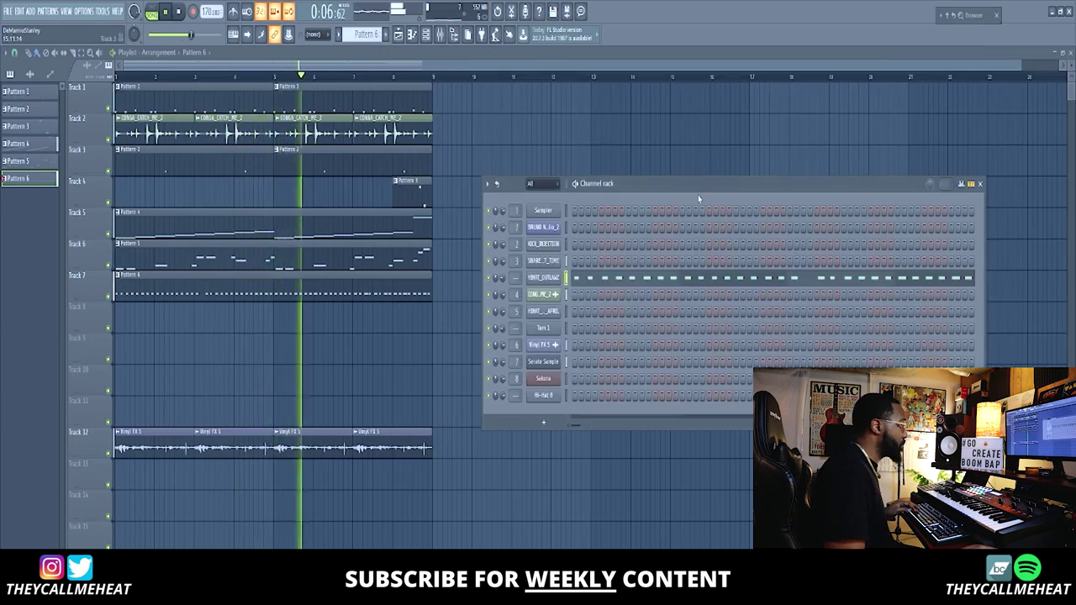
pyautogui.press('F6')
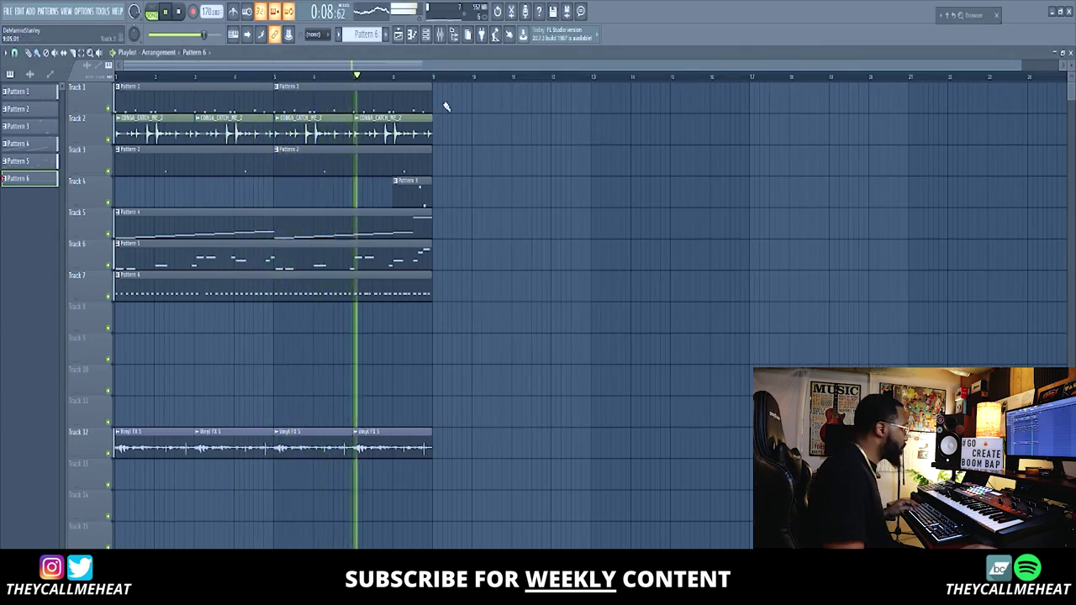
# Show the Channel rack slightly higher over the playlist and collapse the Vinyl Hi-Hats folder in the sample browser.
pyautogui.press('F6')
pyautogui.moveTo(644, 174); pyautogui.dragTo(657, 166)
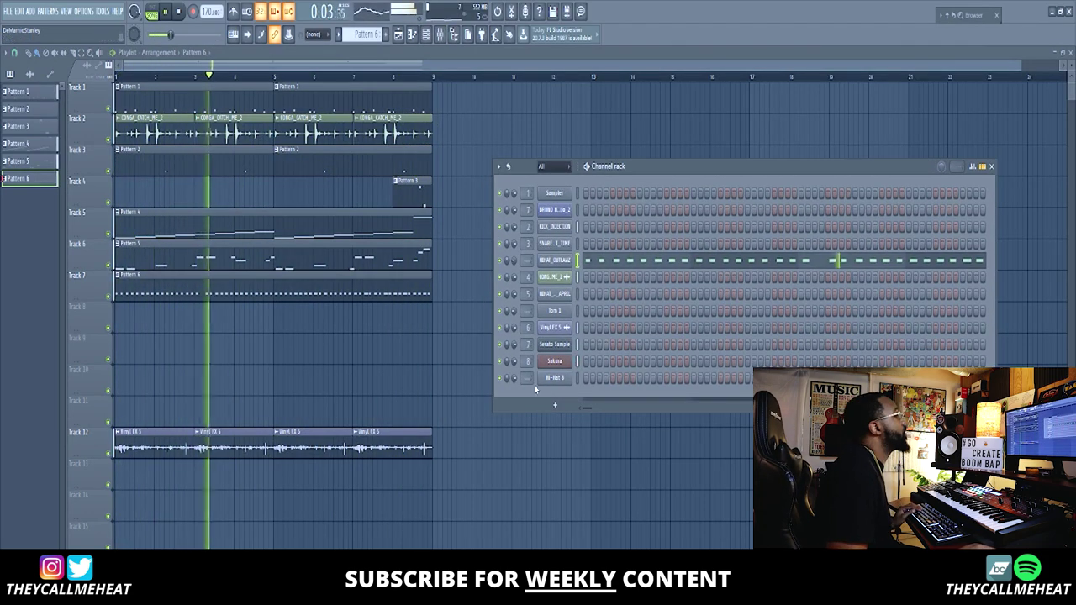
pyautogui.moveTo(969, 28)
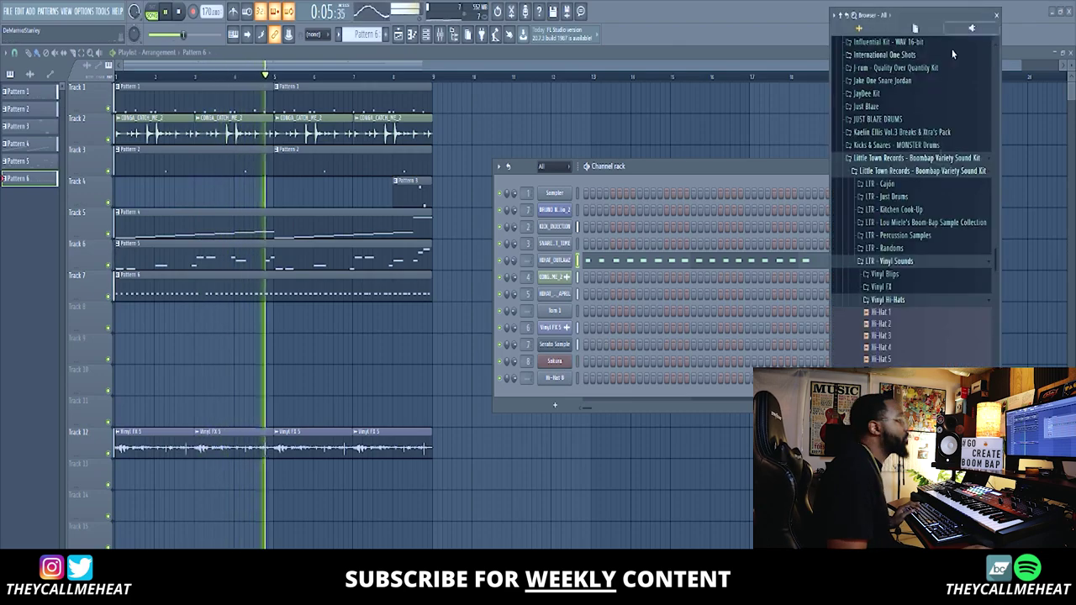
pyautogui.click(917, 299)
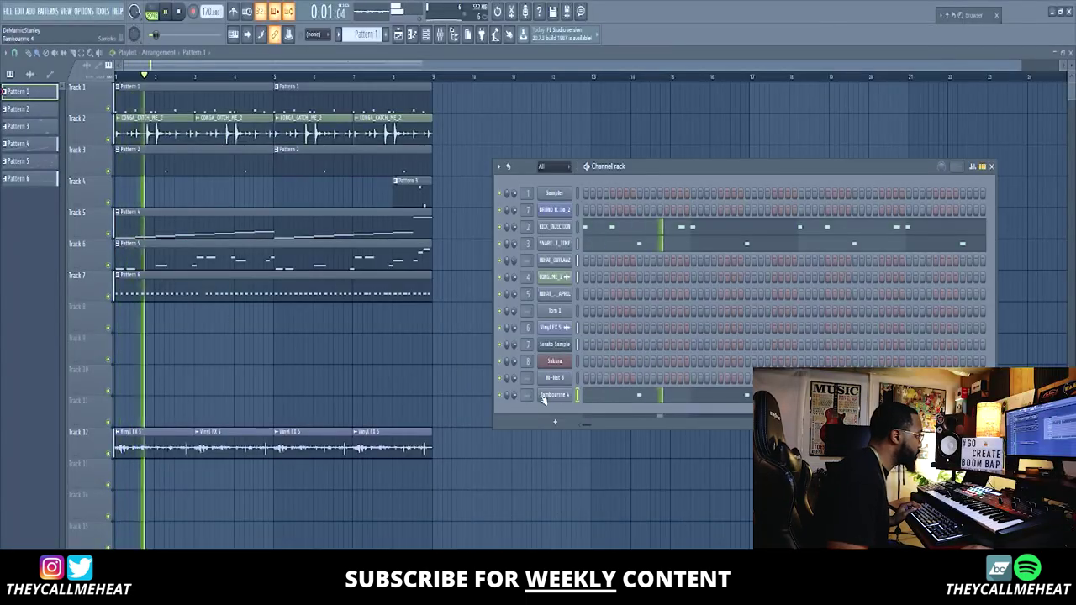
# Raise the Tambourine 4 notes in Pattern 1 to C#5 and close the piano roll.
pyautogui.click(605, 401)
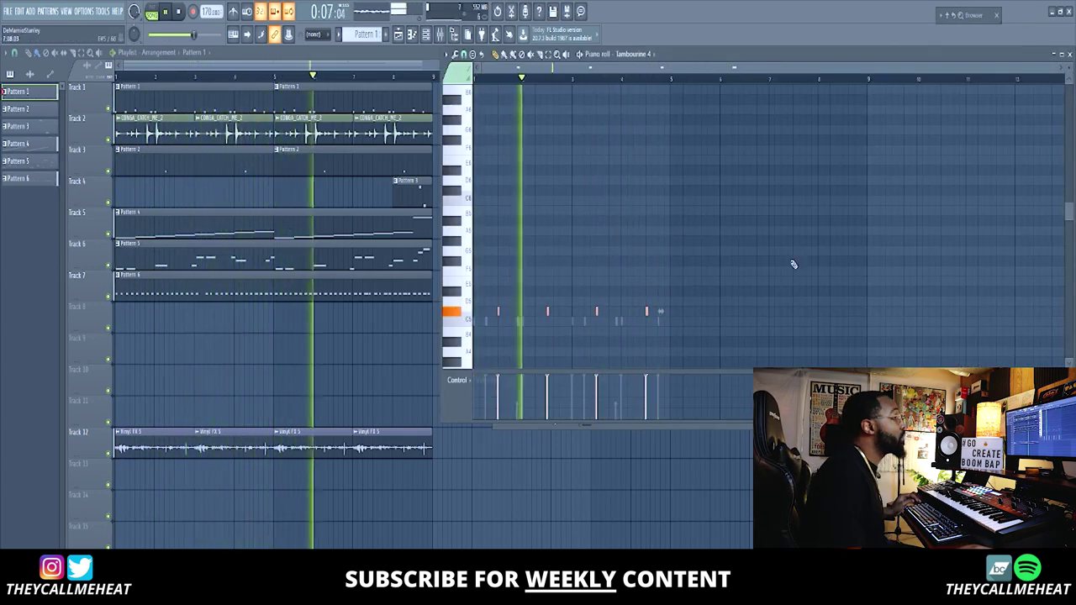
pyautogui.click(1070, 55)
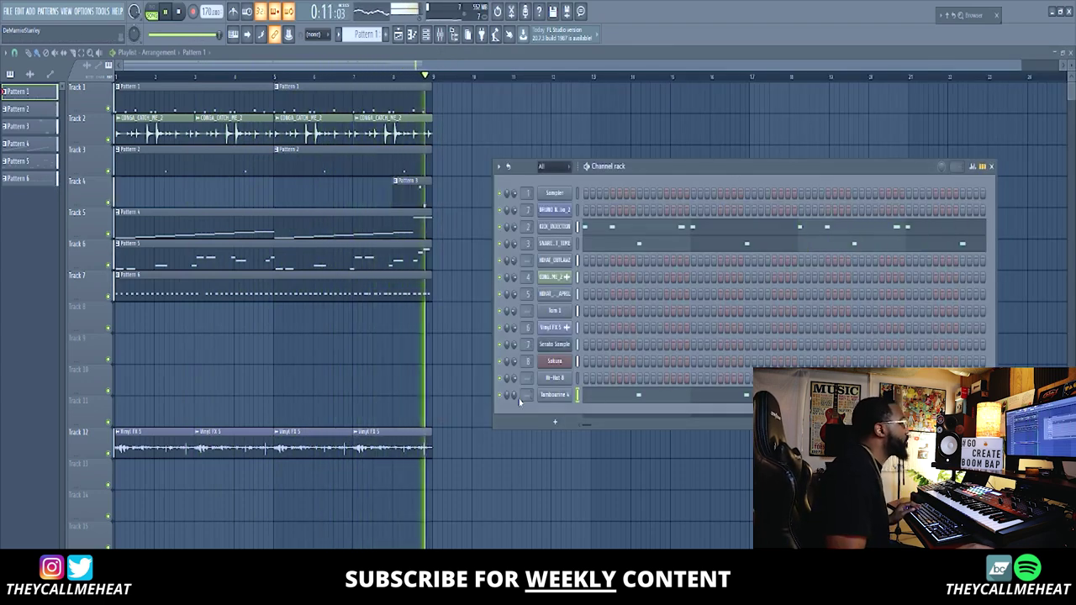
# Collapse the Percussion Samples and Little Town Records folders and open the Kaelin Ellis Vol.3 Breaks & Xtra's Pack folder in the browser.
pyautogui.moveTo(949, 16)
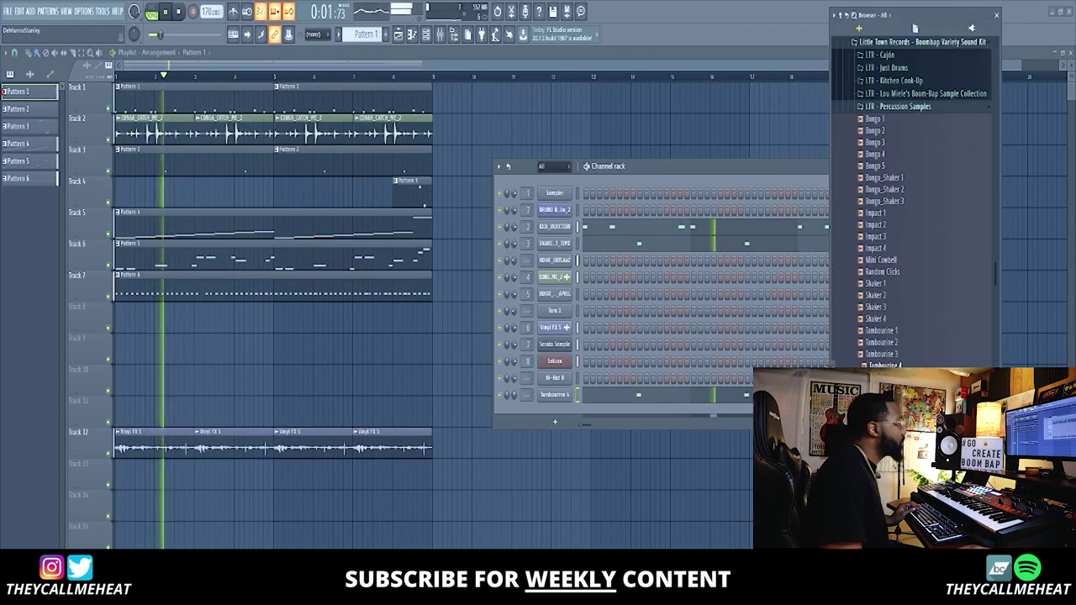
pyautogui.scroll(5, 913, 281)
pyautogui.click(904, 320)
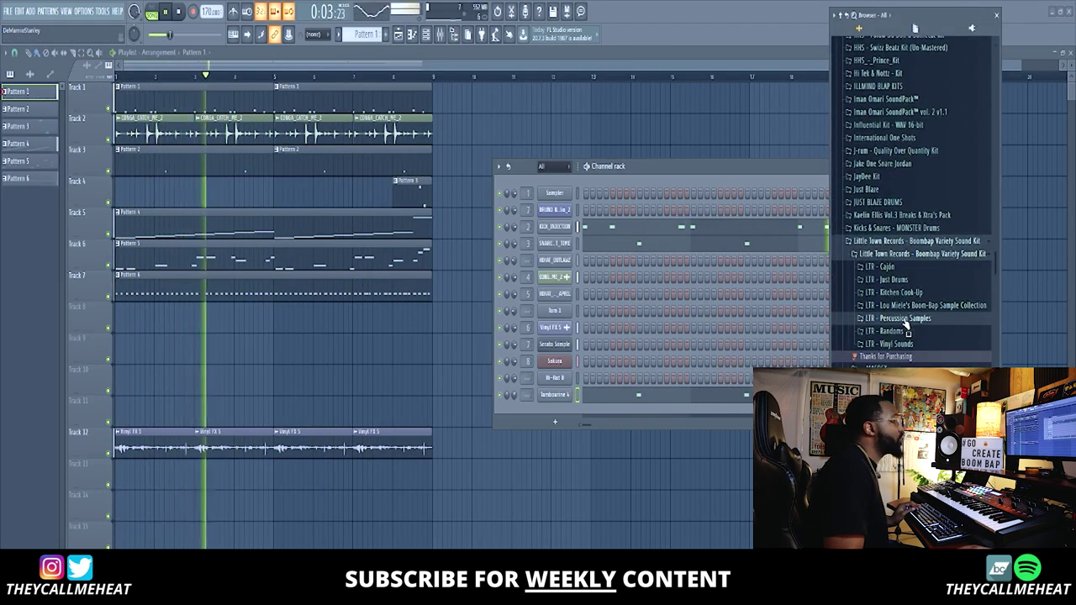
pyautogui.click(905, 244)
pyautogui.scroll(4, 923, 271)
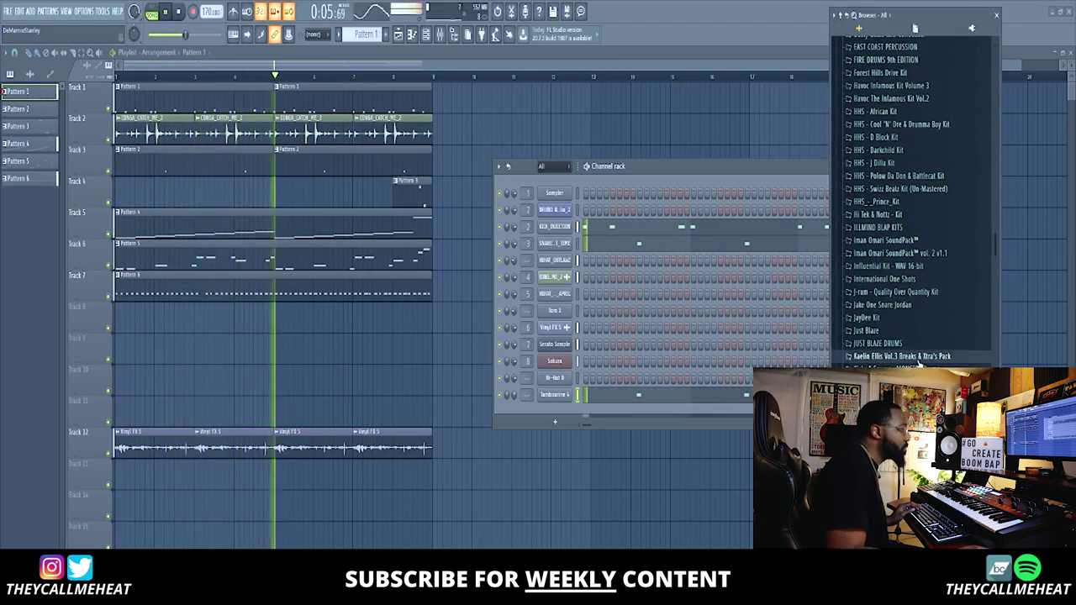
pyautogui.click(907, 356)
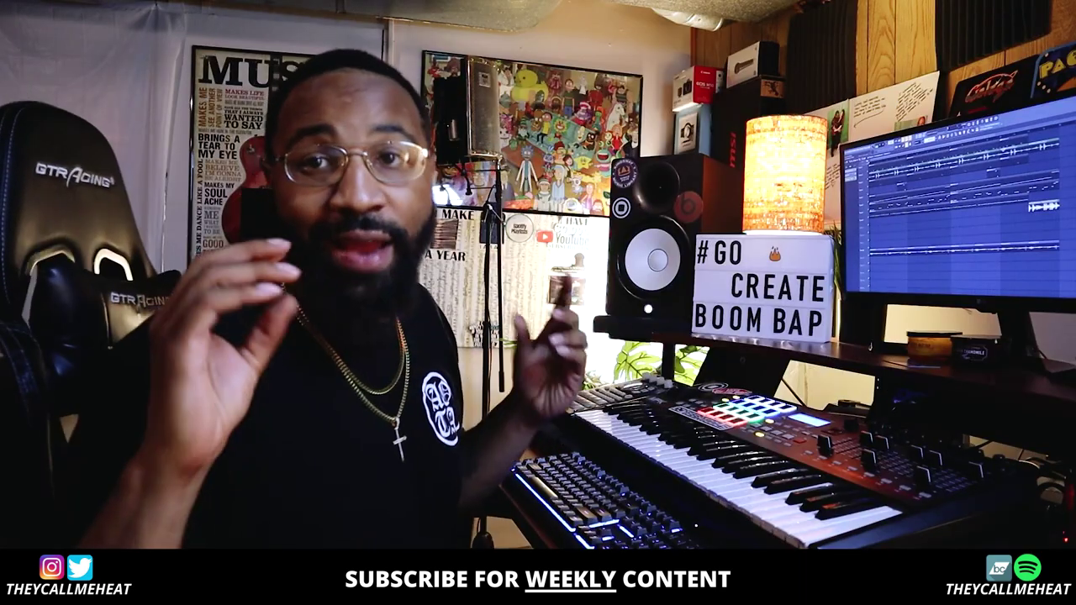